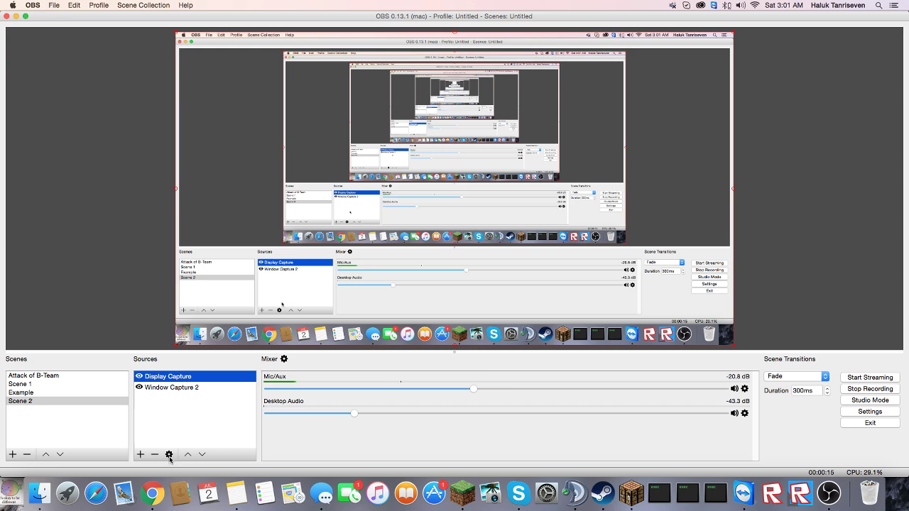
- Switch from OBS to Chrome and put the cursor in the address bar for a new URL
{"action": "left_click", "coordinate": [154, 490]}
{"action": "left_click", "coordinate": [268, 22]}
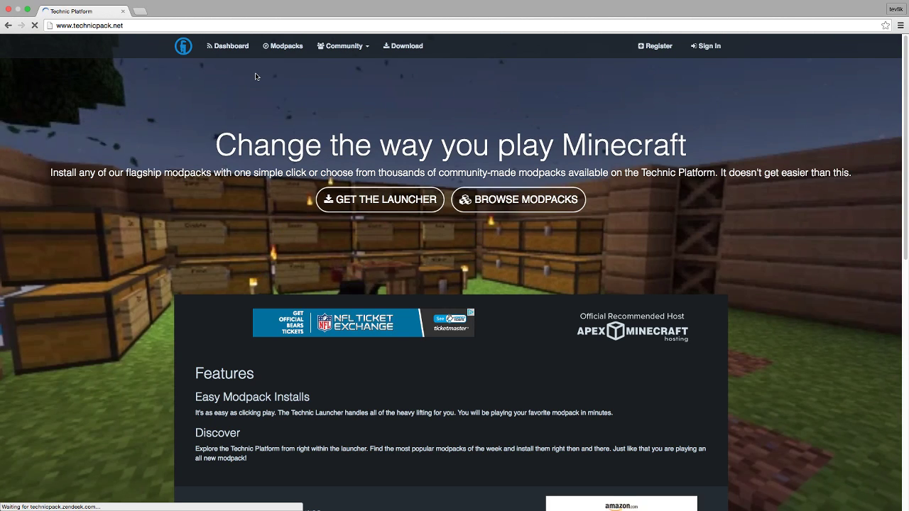
- Preview the Download the Technic Launcher page, then return to and scroll the technicpack.net homepage
{"action": "left_click", "coordinate": [397, 203]}
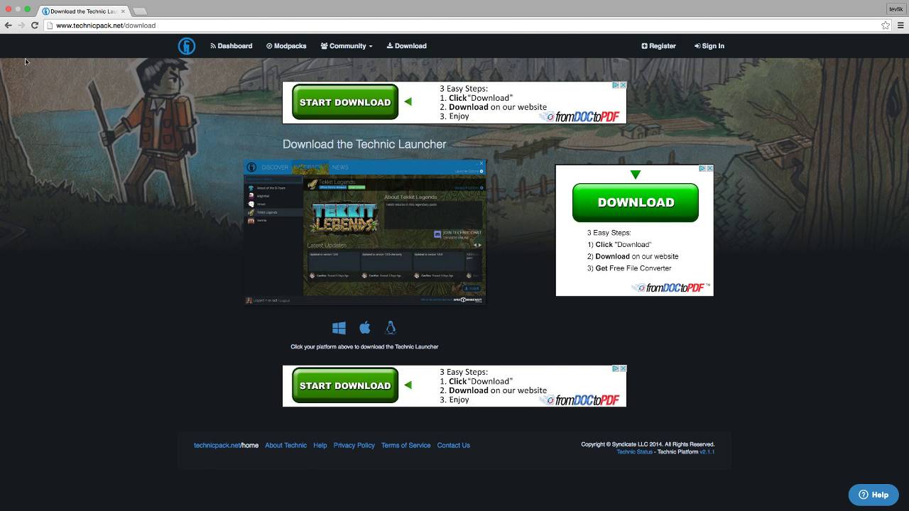
{"action": "left_click", "coordinate": [8, 25]}
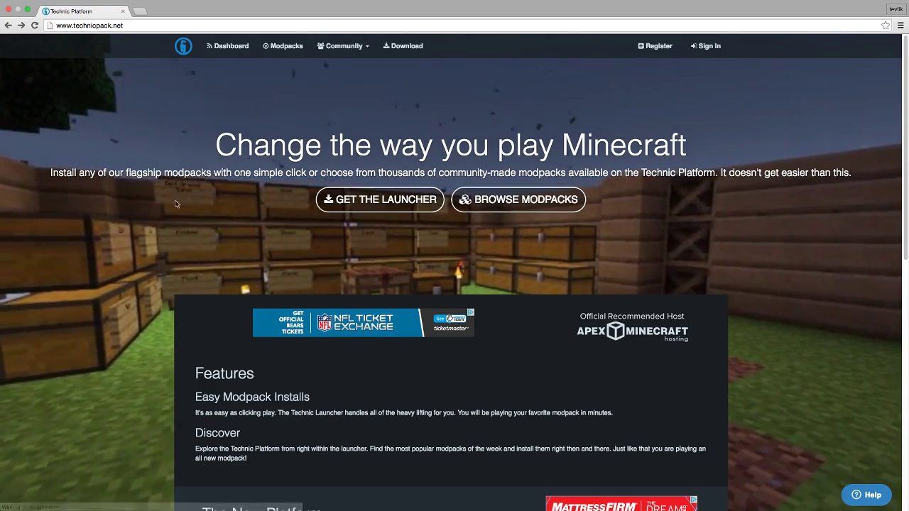
{"action": "scroll", "coordinate": [175, 201], "scroll_direction": "down", "scroll_amount": 15}
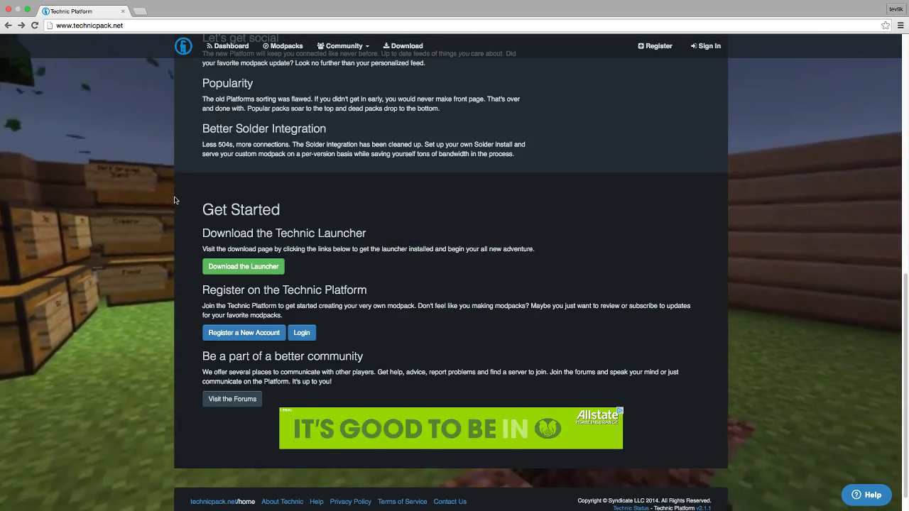
{"action": "scroll", "coordinate": [175, 200], "scroll_direction": "up", "scroll_amount": 15}
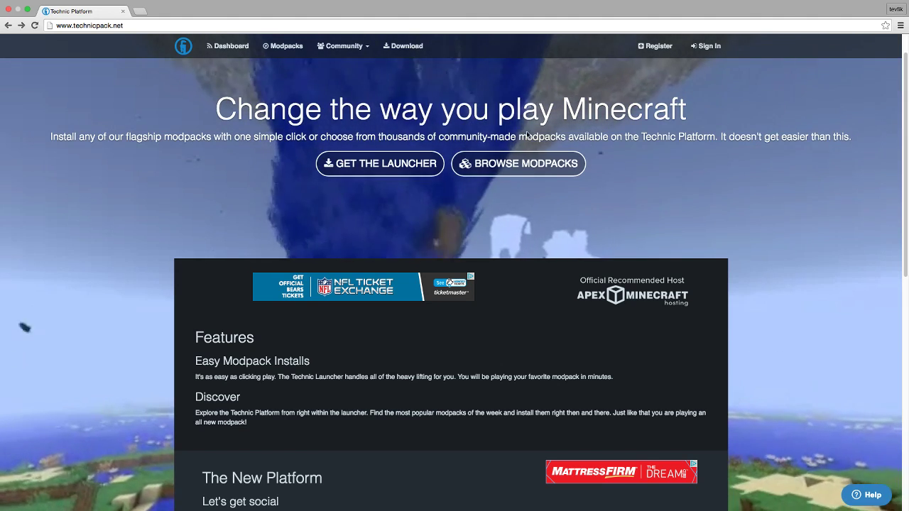
- From the GET THE LAUNCHER page, download the Mac TechnicLauncher .jar via the Apple icon
{"action": "left_click", "coordinate": [346, 168]}
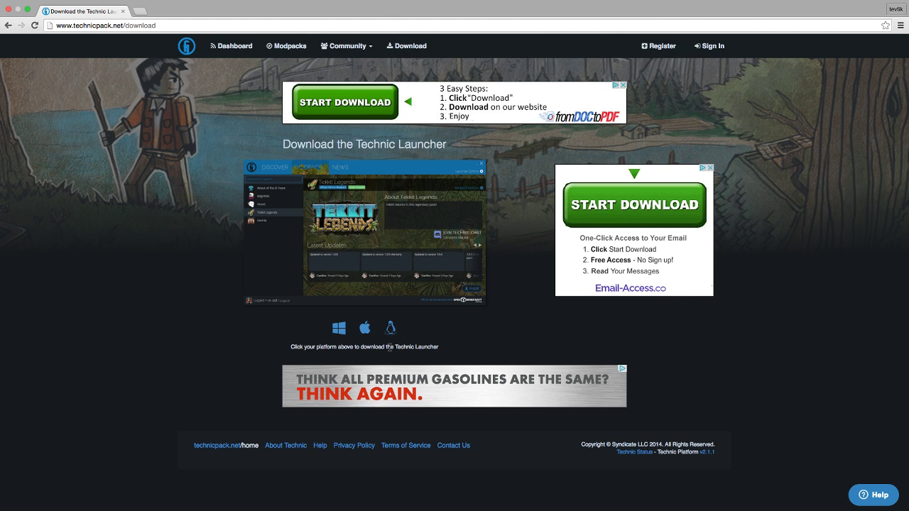
{"action": "left_click_drag", "start_coordinate": [290, 347], "coordinate": [439, 347]}
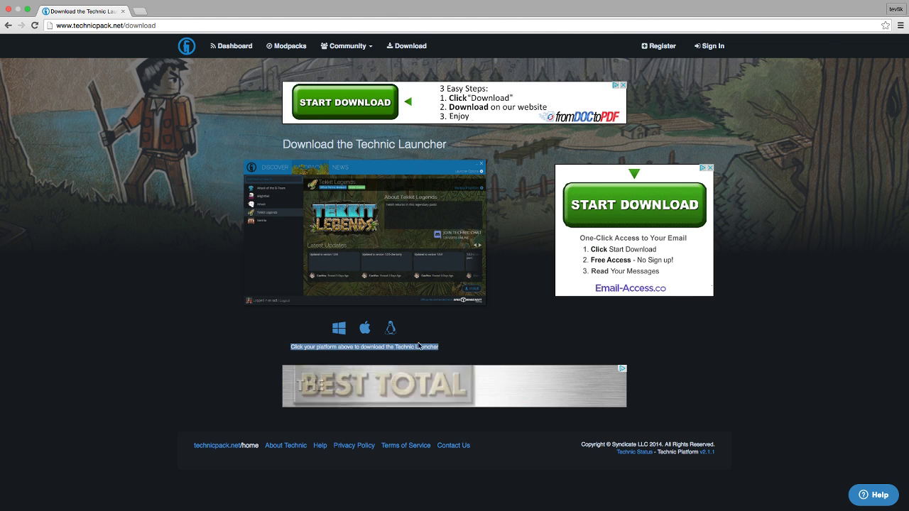
{"action": "left_click", "coordinate": [398, 332]}
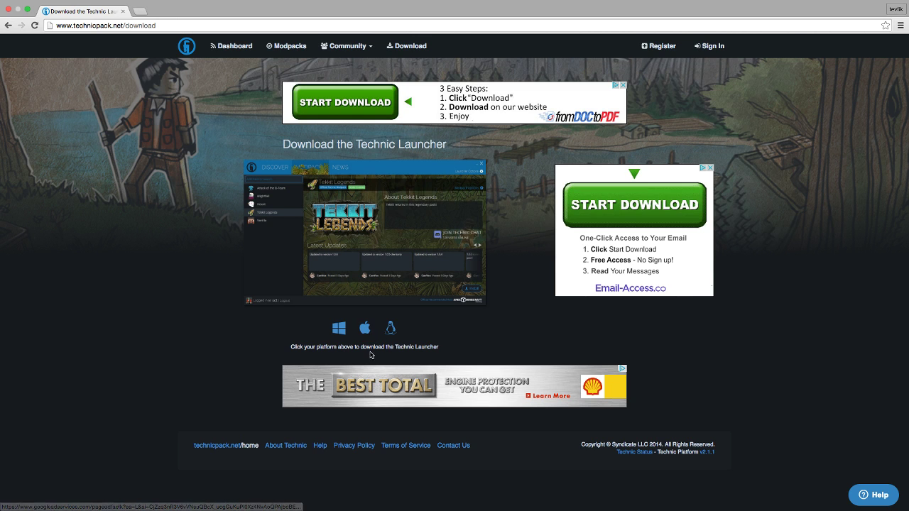
{"action": "left_click", "coordinate": [364, 328]}
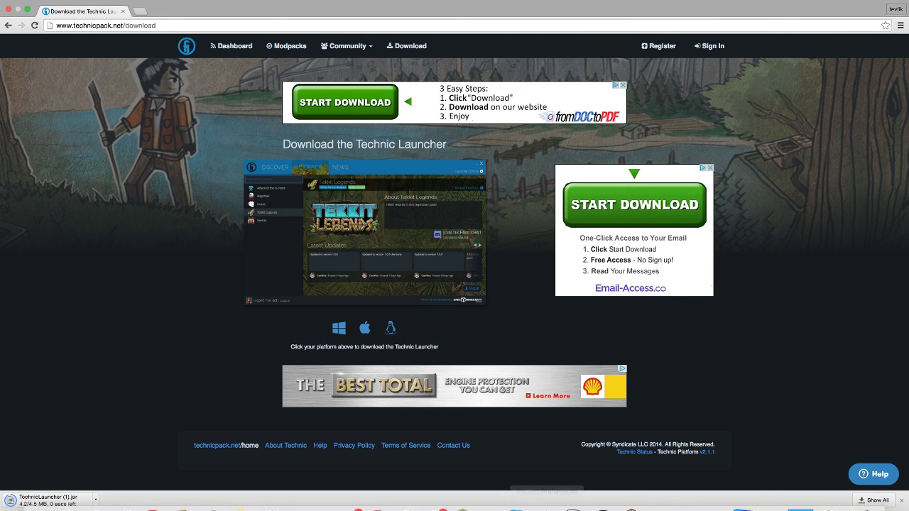
{"action": "mouse_move", "coordinate": [541, 497]}
{"action": "left_click", "coordinate": [829, 493]}
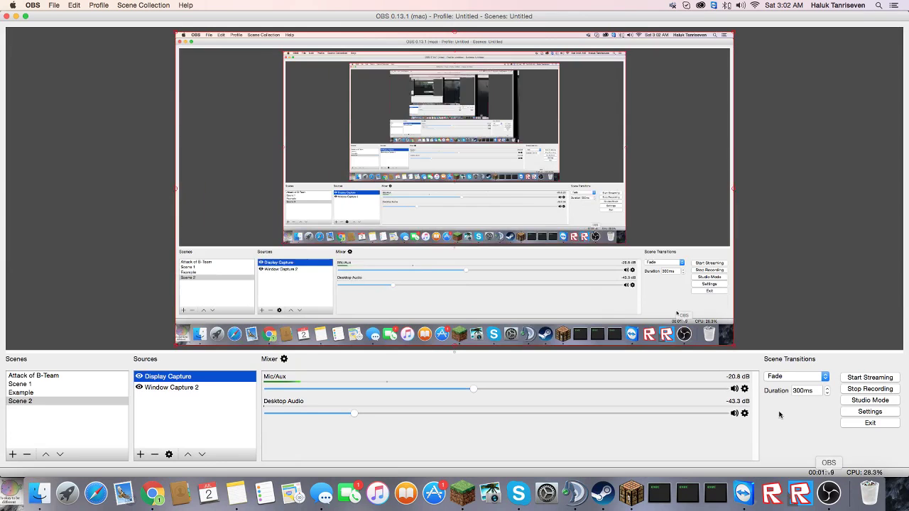
{"action": "left_click", "coordinate": [201, 387]}
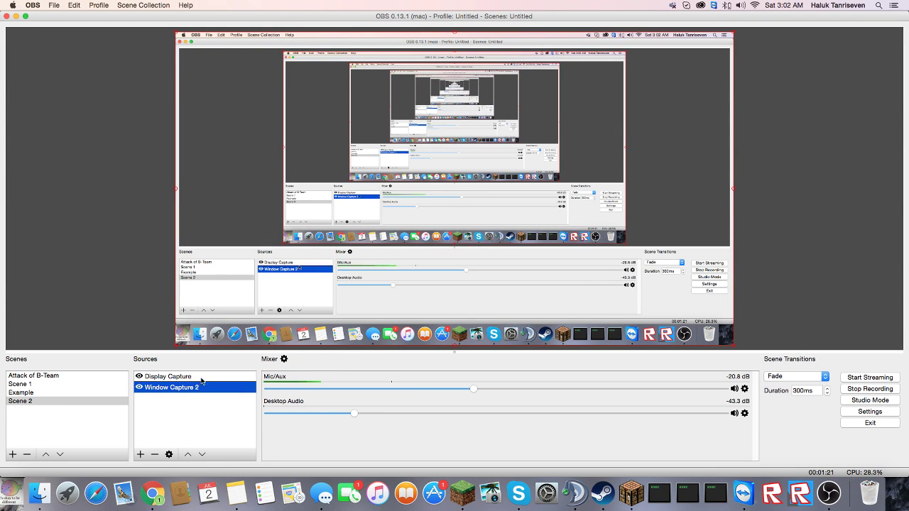
{"action": "mouse_move", "coordinate": [199, 386]}
{"action": "left_mouse_down"}
{"action": "mouse_move", "coordinate": [201, 367]}
{"action": "mouse_move", "coordinate": [194, 381]}
{"action": "left_mouse_up"}
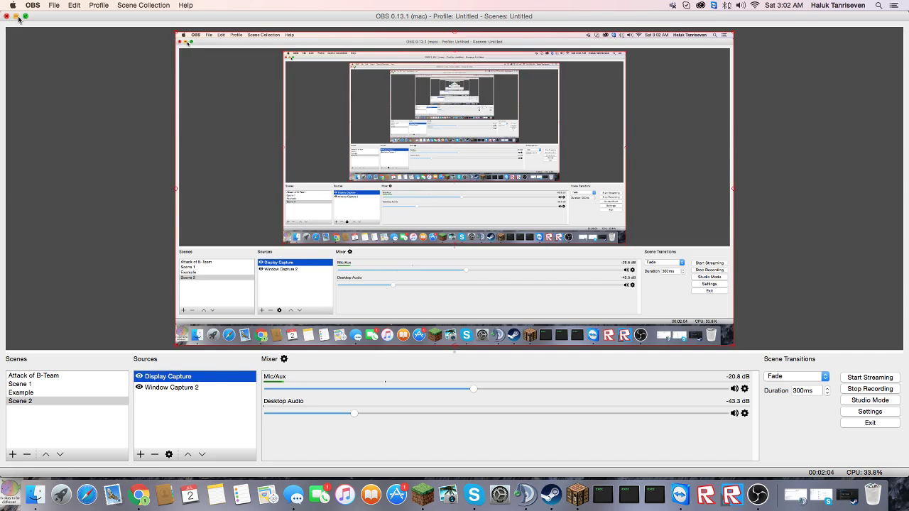
- Minimize OBS and select TechnicLauncher.jar on the desktop
{"action": "left_click", "coordinate": [19, 20]}
{"action": "mouse_move", "coordinate": [216, 90]}
{"action": "left_mouse_down"}
{"action": "mouse_move", "coordinate": [458, 302]}
{"action": "mouse_move", "coordinate": [582, 338]}
{"action": "left_mouse_up"}
{"action": "mouse_move", "coordinate": [315, 150]}
{"action": "left_mouse_down"}
{"action": "mouse_move", "coordinate": [392, 101]}
{"action": "mouse_move", "coordinate": [508, 297]}
{"action": "left_mouse_up"}
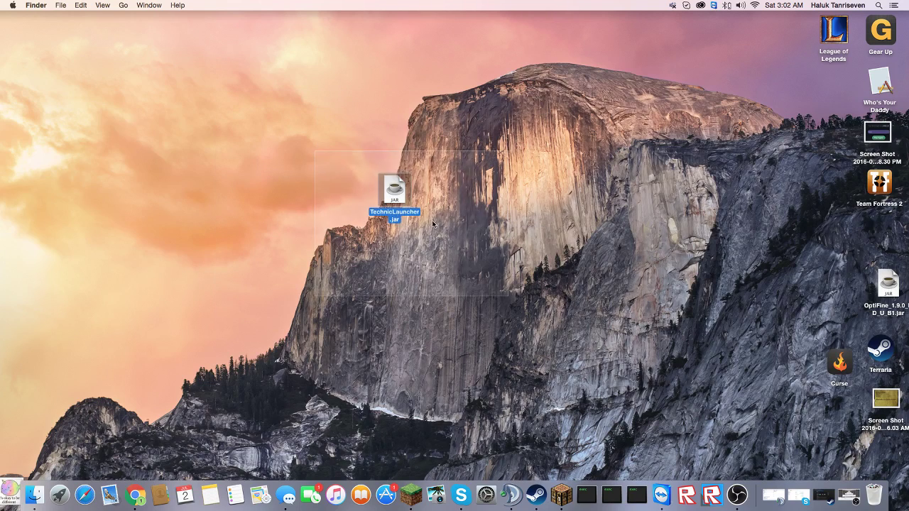
{"action": "left_click_drag", "start_coordinate": [351, 145], "coordinate": [482, 269]}
{"action": "left_click_drag", "start_coordinate": [317, 137], "coordinate": [510, 284]}
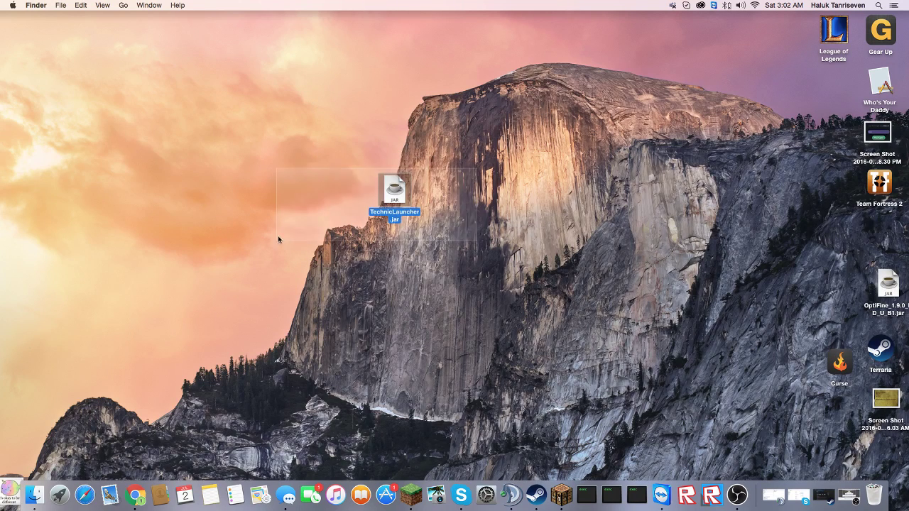
{"action": "left_click_drag", "start_coordinate": [340, 126], "coordinate": [536, 287]}
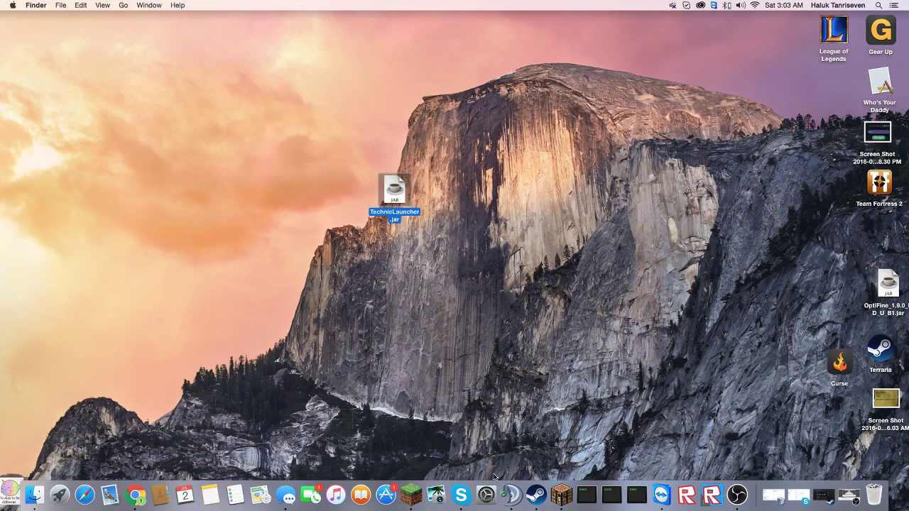
- Open TechnicLauncher.jar from its right-click menu, then return to OBS
{"action": "right_click", "coordinate": [397, 191]}
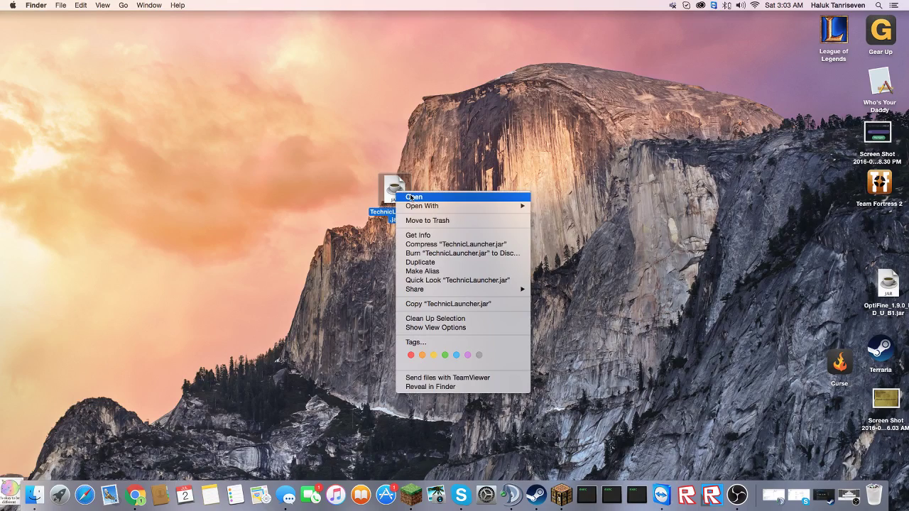
{"action": "left_click", "coordinate": [412, 198]}
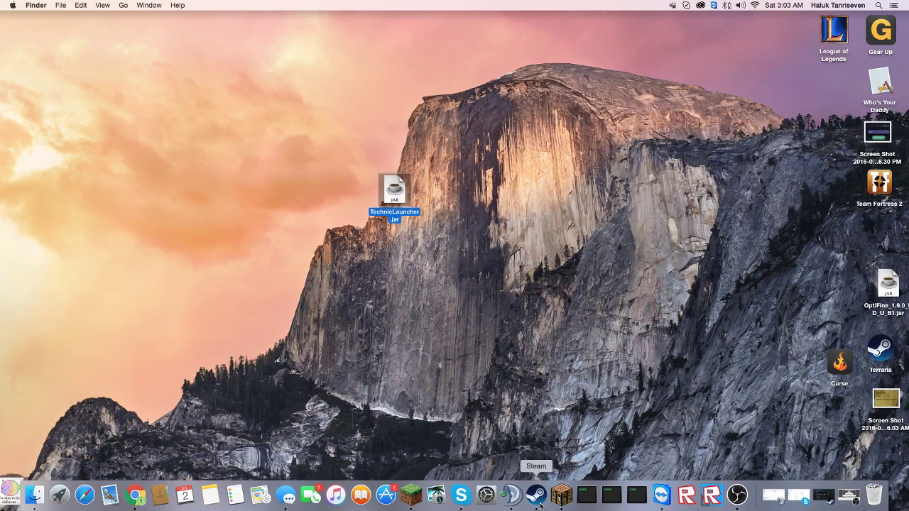
{"action": "left_click", "coordinate": [737, 496]}
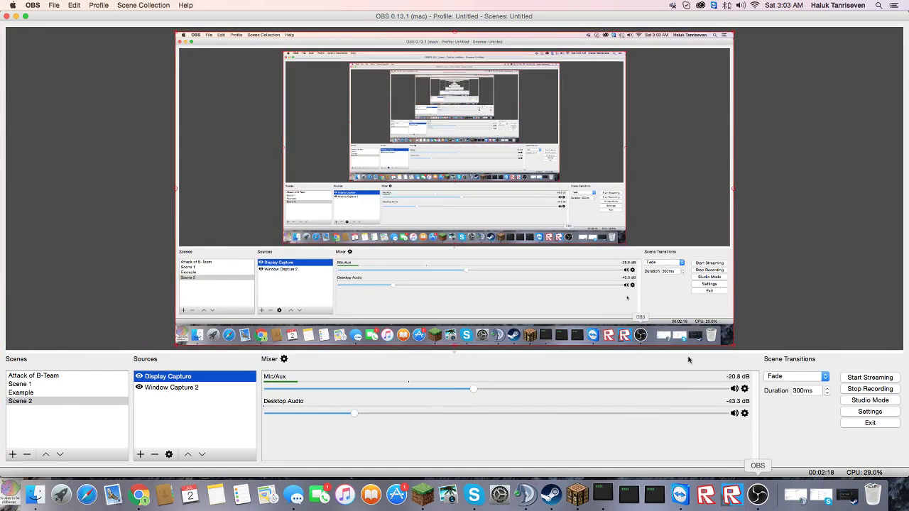
- Try moving Window Capture 2 above Display Capture, then exit Chrome full screen and minimize it
{"action": "left_click_drag", "start_coordinate": [199, 392], "coordinate": [200, 379]}
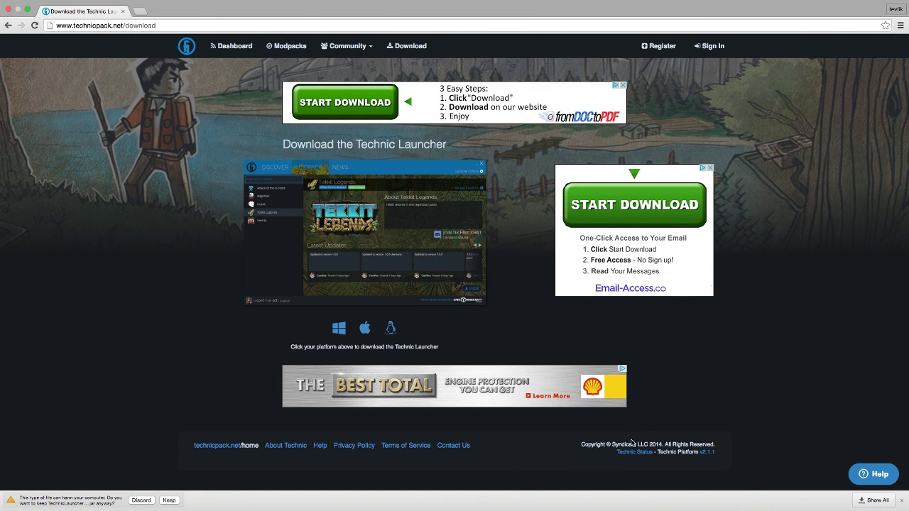
{"action": "left_click", "coordinate": [27, 8]}
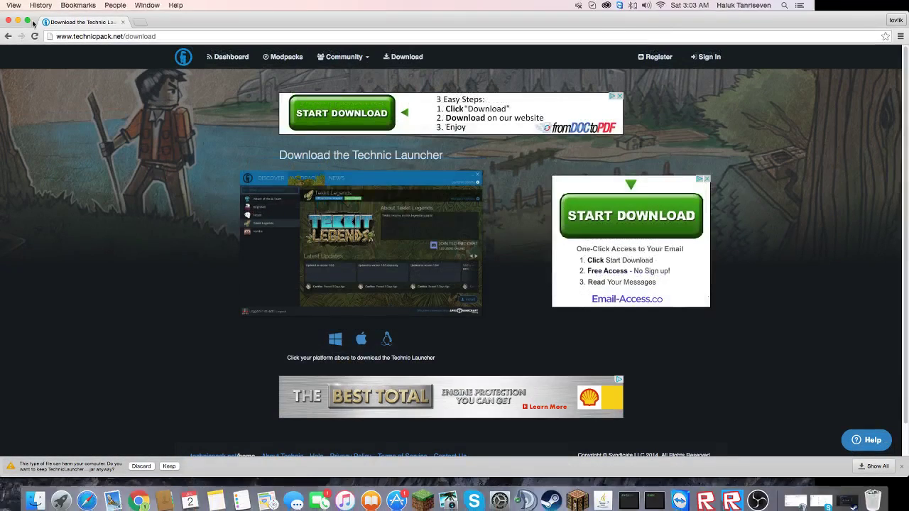
{"action": "left_click", "coordinate": [17, 21]}
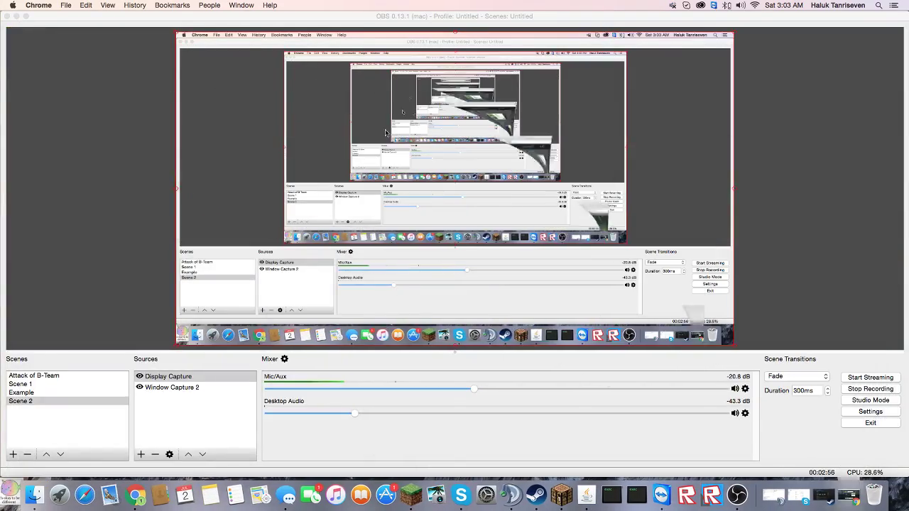
- Reveal the launcher, view the MODPACKS list and its search field, then return to DISCOVER
{"action": "left_click", "coordinate": [19, 16]}
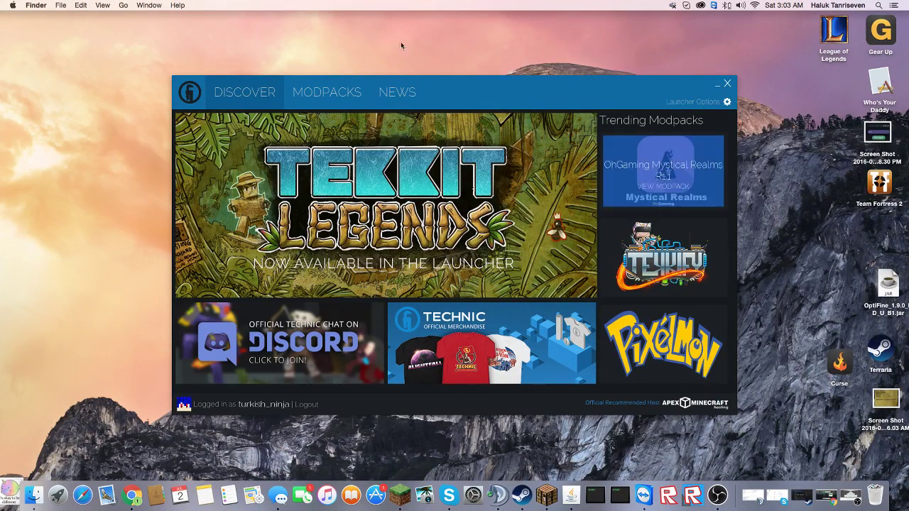
{"action": "left_click", "coordinate": [312, 91]}
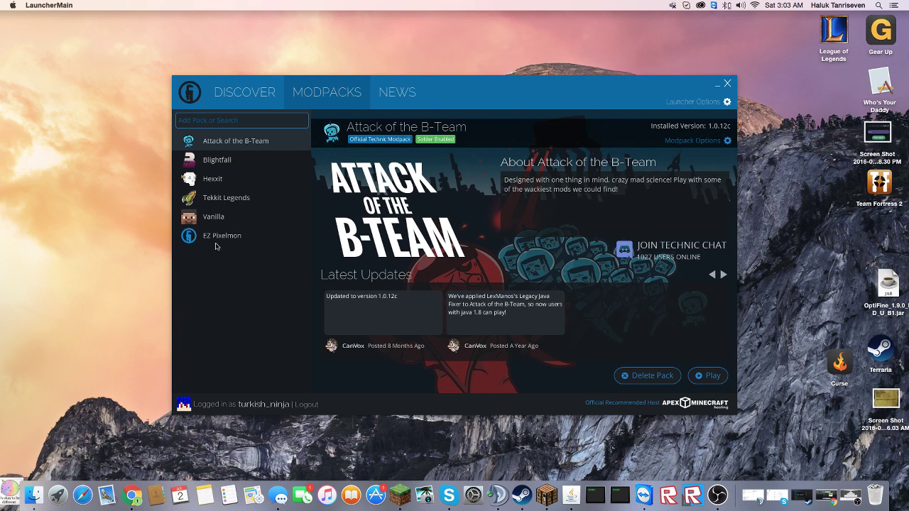
{"action": "left_click", "coordinate": [208, 121]}
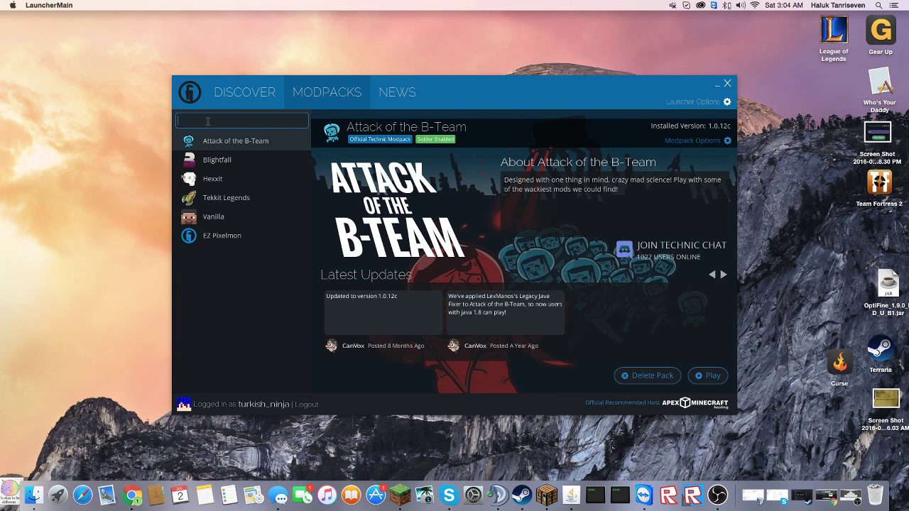
{"action": "left_click", "coordinate": [242, 104]}
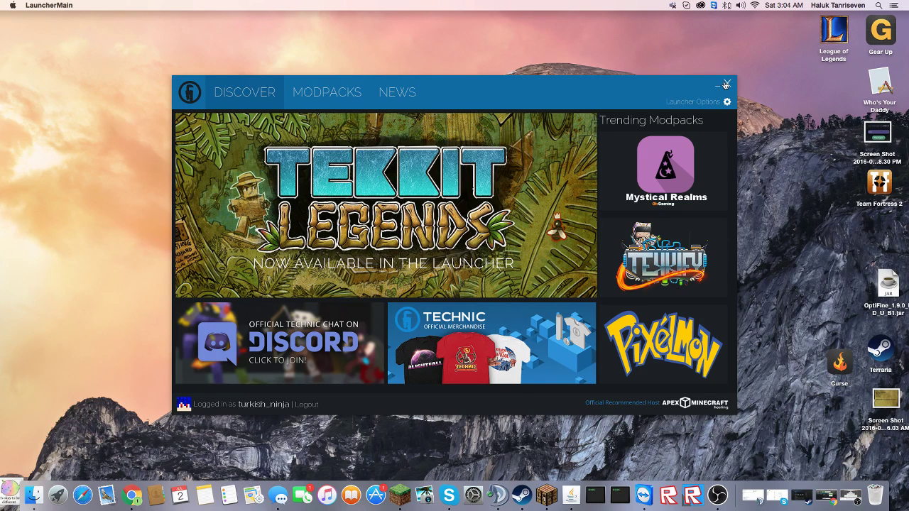
- Close Technic Launcher, return to OBS, and move Window Capture 2 above Display Capture in Scene 2
{"action": "left_click", "coordinate": [726, 85]}
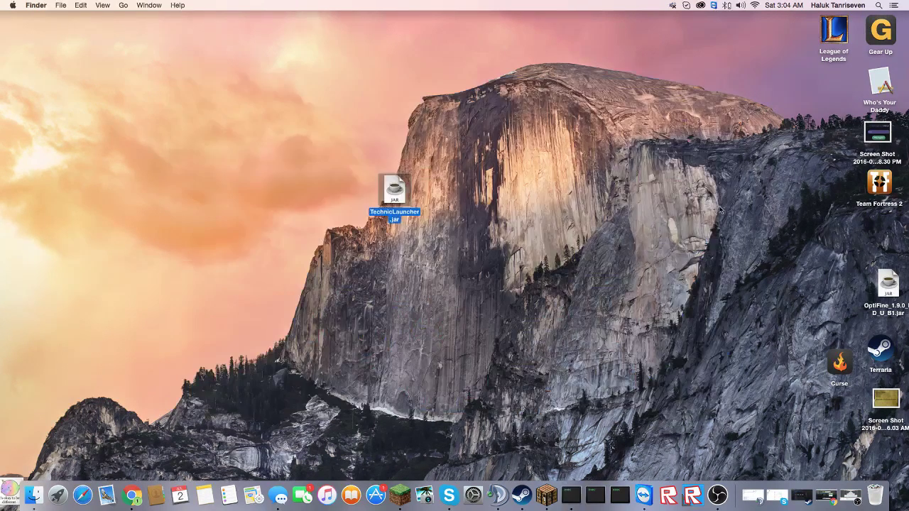
{"action": "left_click", "coordinate": [718, 496]}
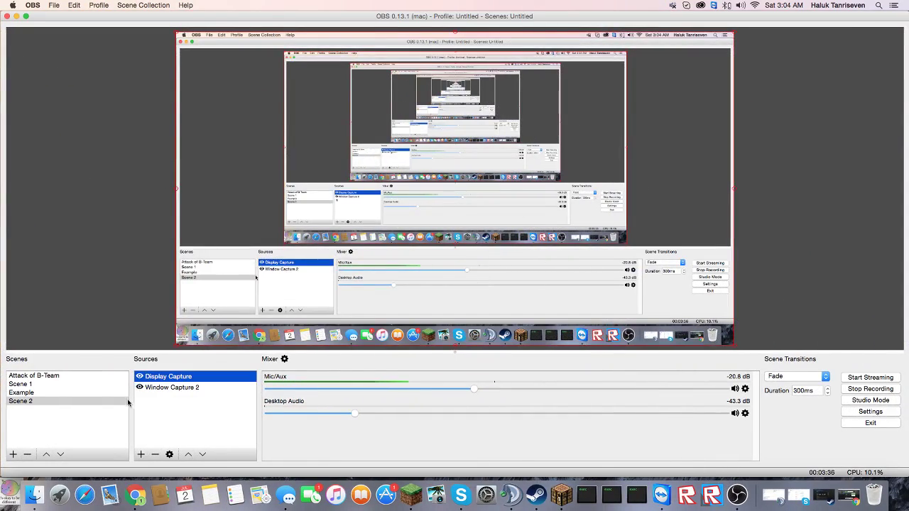
{"action": "mouse_move", "coordinate": [172, 388]}
{"action": "left_mouse_down"}
{"action": "mouse_move", "coordinate": [215, 376]}
{"action": "mouse_move", "coordinate": [213, 391]}
{"action": "left_mouse_up"}
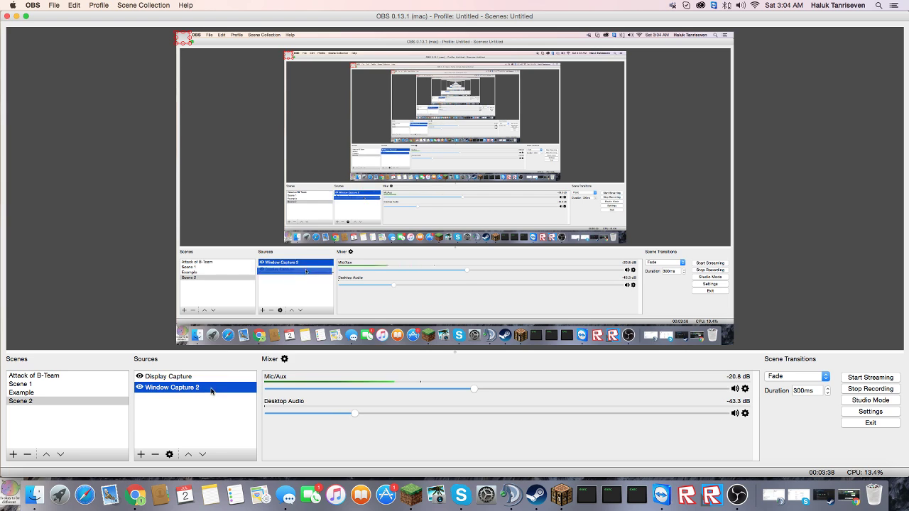